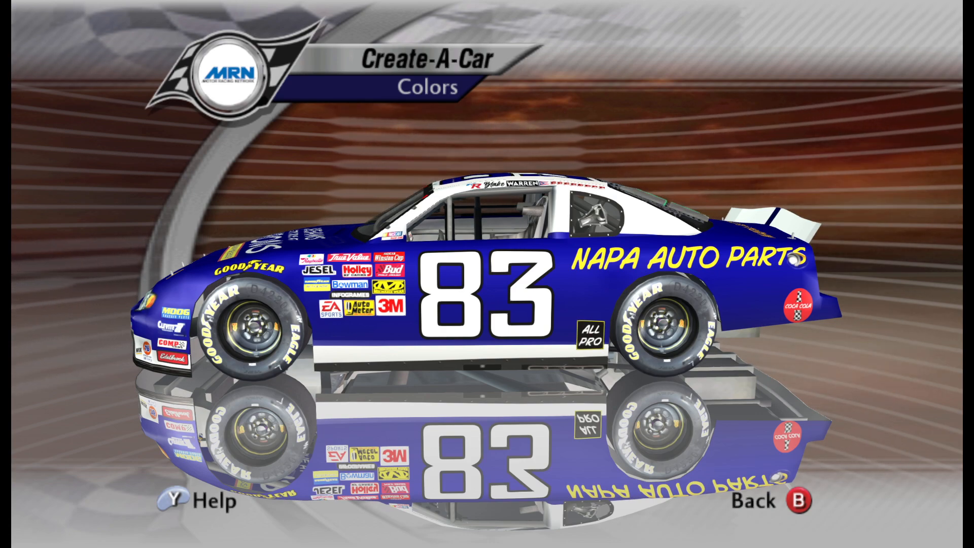
Rotate the Create-A-Car preview to inspect the #83 paint scheme from several angles.
key(Left)
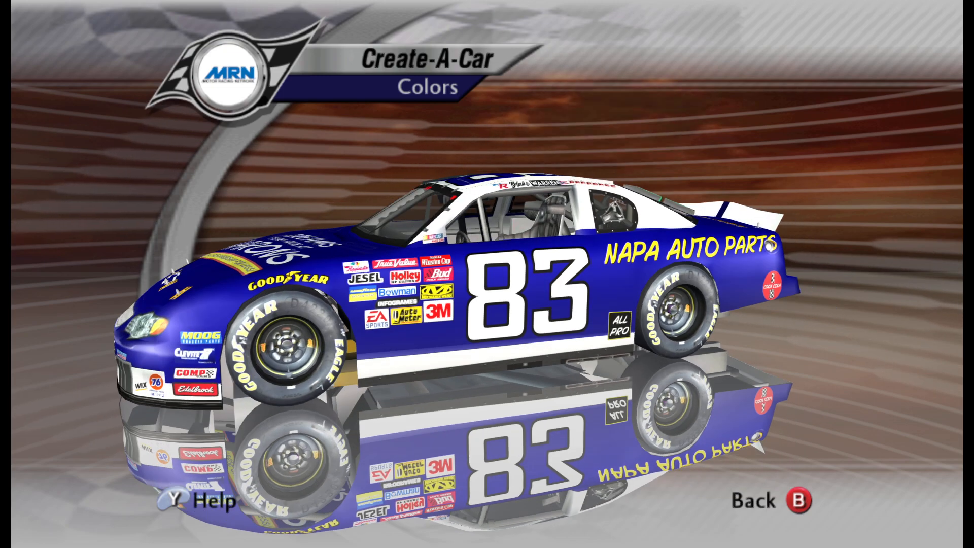
key(Up)
key(Down)
key(Right)
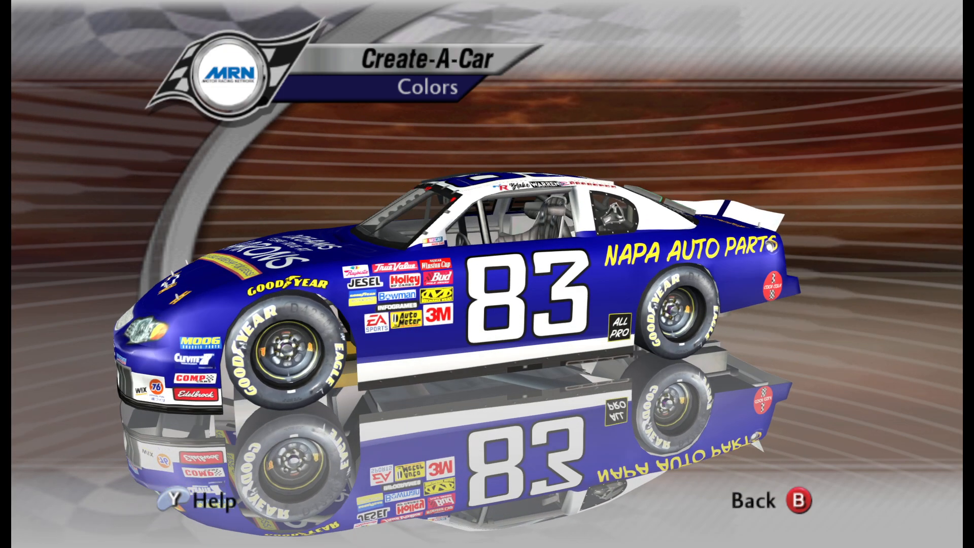
key(Left)
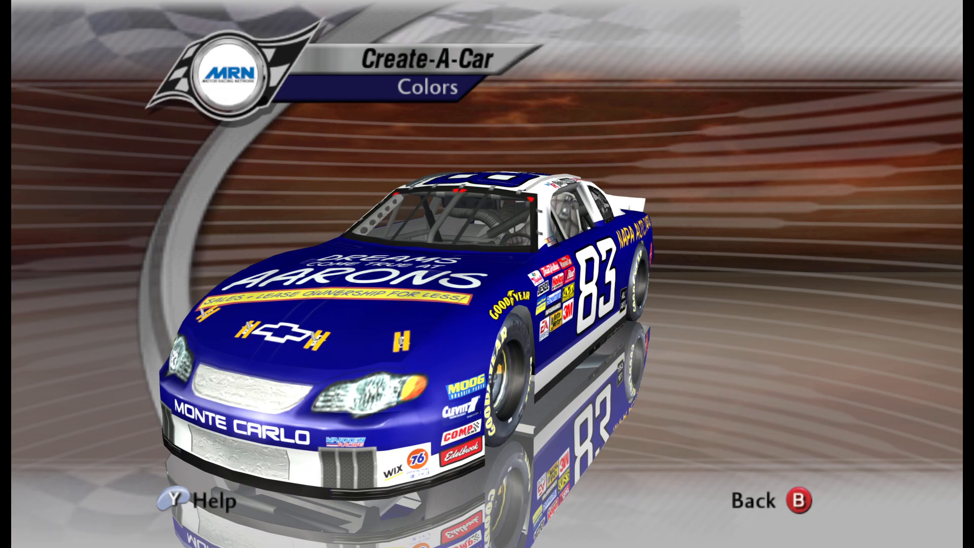
key(Right)
key(Right)
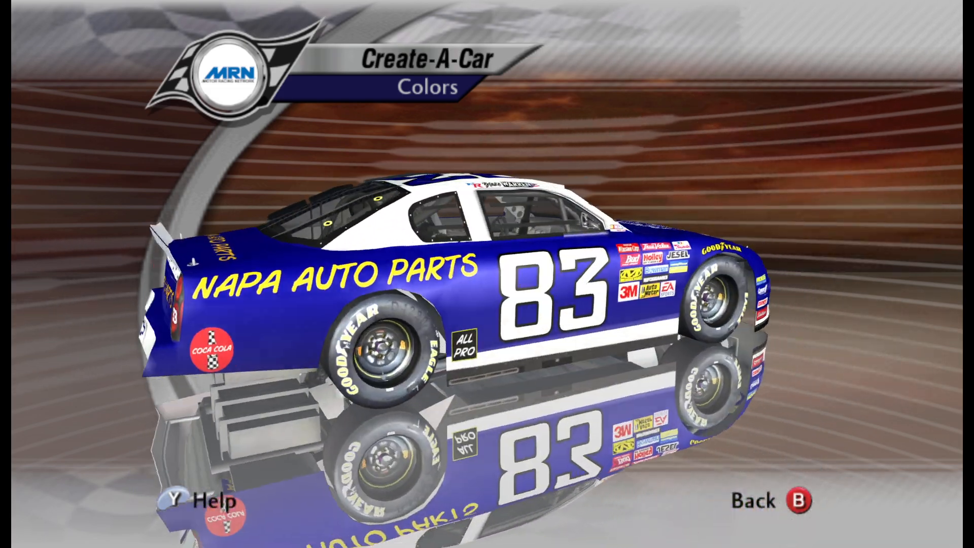
key(Right)
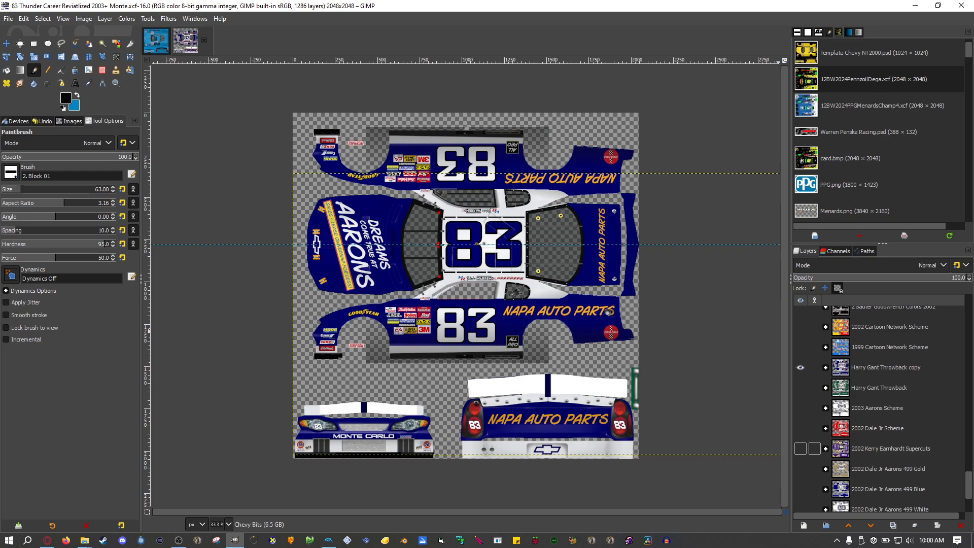
Show the 2002 Kerry Earnhardt Supercuts scheme layer and hide the Harry Gant Throwback copy layer.
click(890, 449)
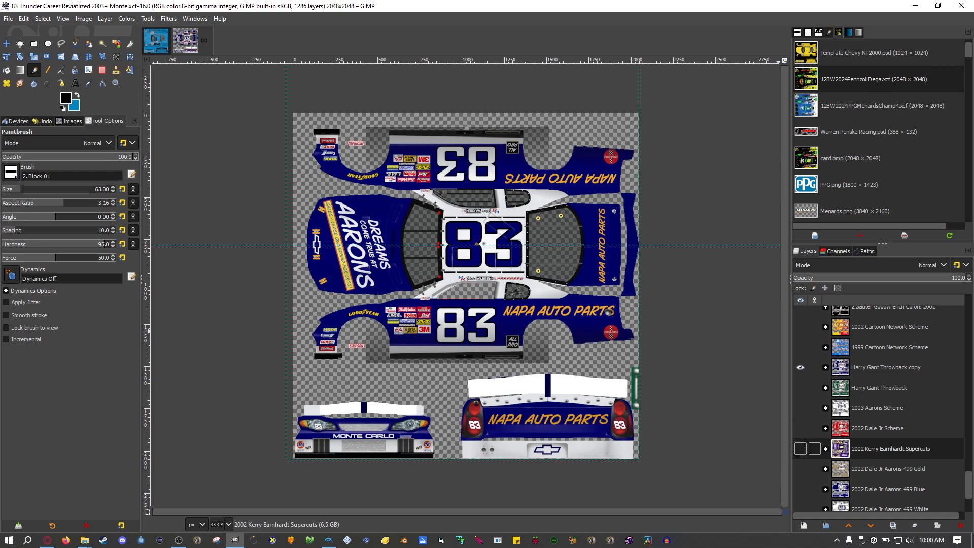
click(801, 448)
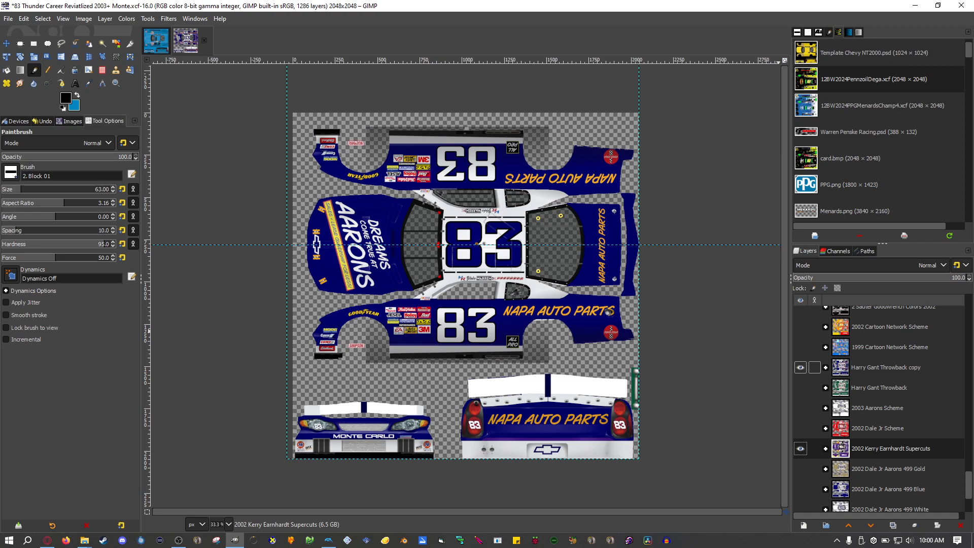
click(800, 367)
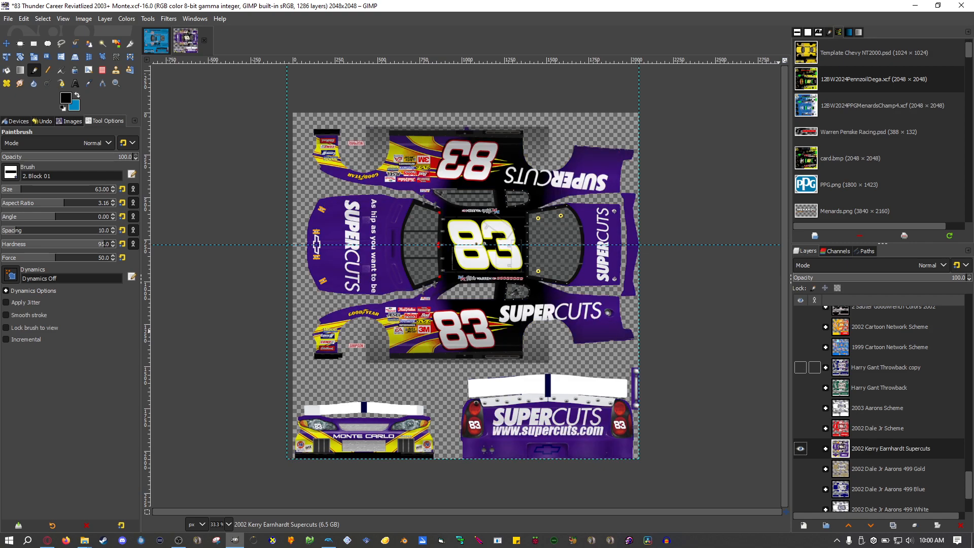
Show the 2002 Dale Jr Aarons 499 Blue layer and hide the 2002 Kerry Earnhardt Supercuts layer.
scroll(806, 387, down, 3)
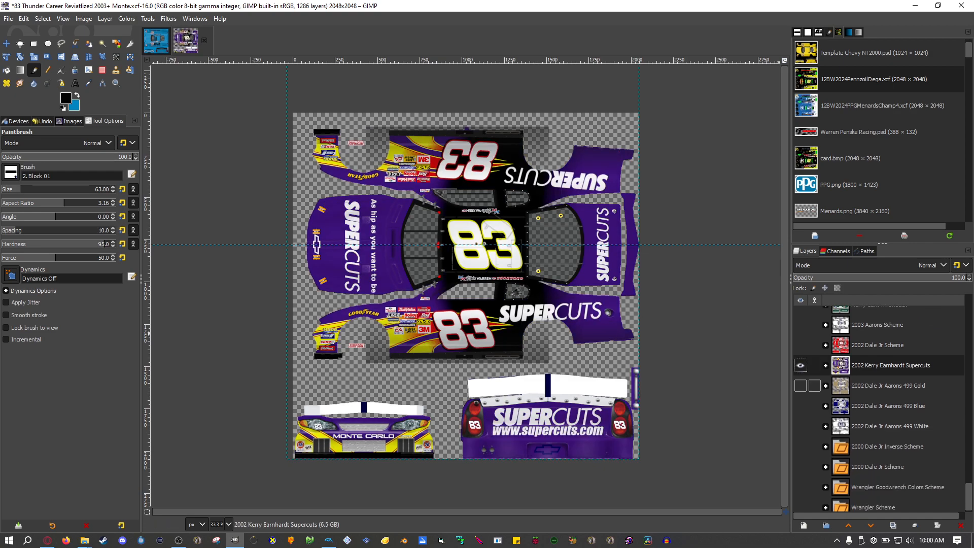
click(800, 406)
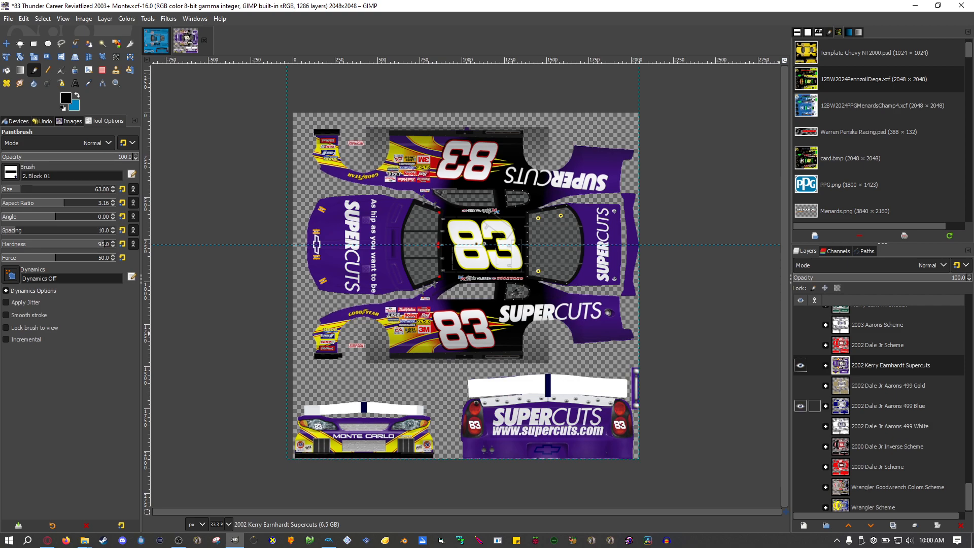
click(800, 365)
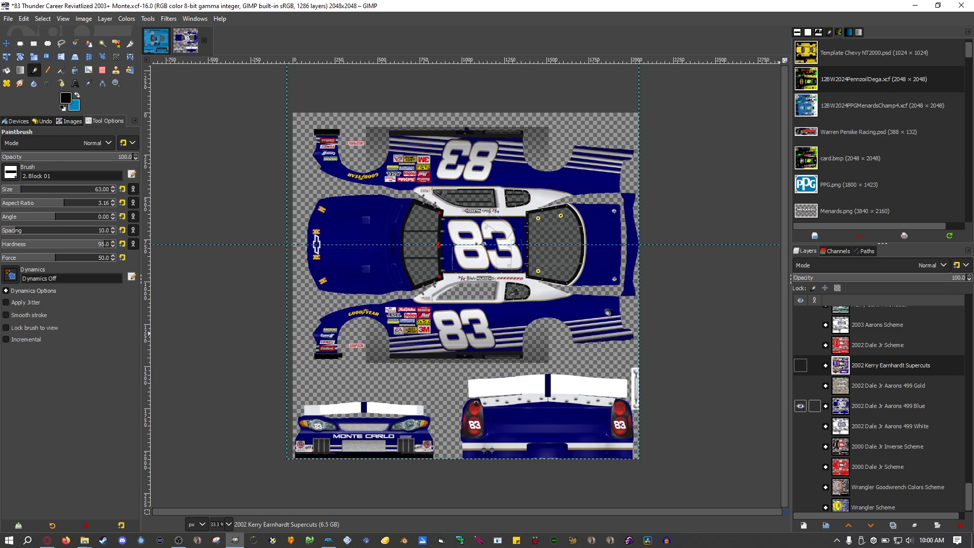
Expand the 2002 Dale Jr Aarons 499 Blue group and select its jr base #7 layer.
click(887, 405)
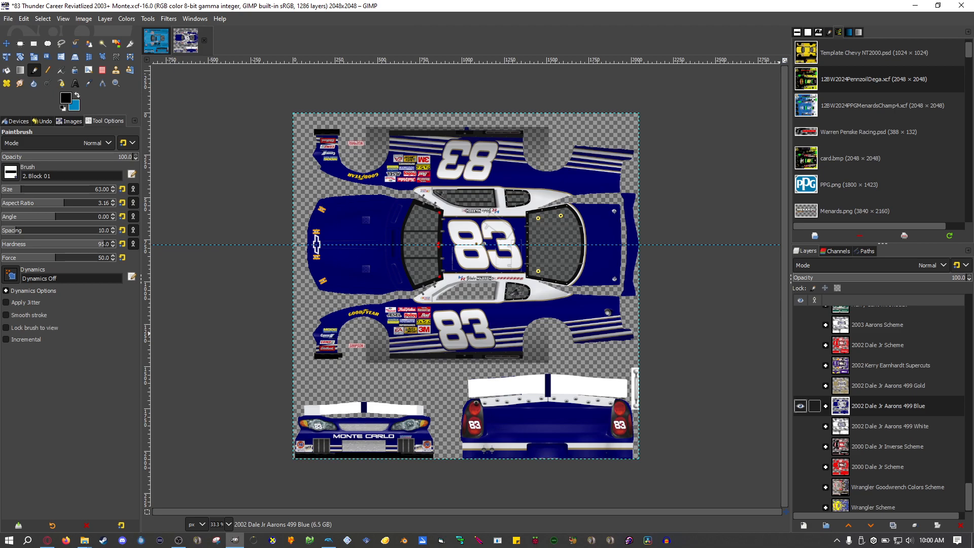
click(825, 405)
scroll(862, 406, down, 5)
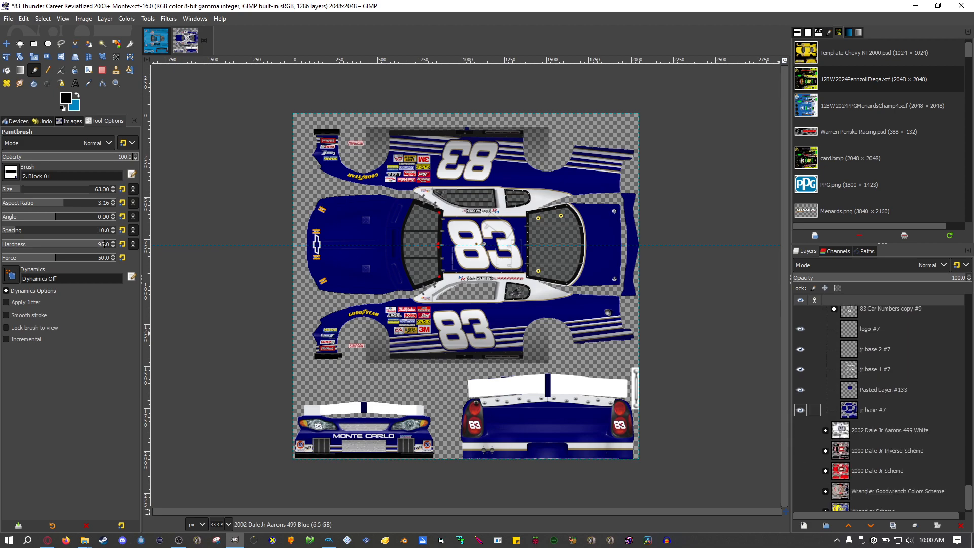
click(883, 410)
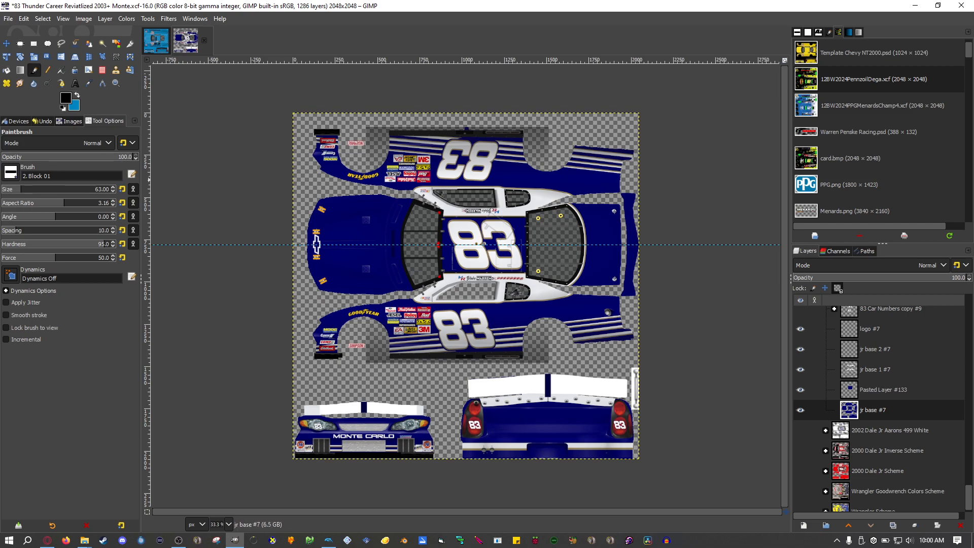
Paint the car body black on the jr base #7 layer with the brush size set to 597.
drag(55, 189, 81, 189)
mouse_move(356, 170)
mouse_down()
mouse_move(354, 403)
mouse_move(343, 395)
mouse_up()
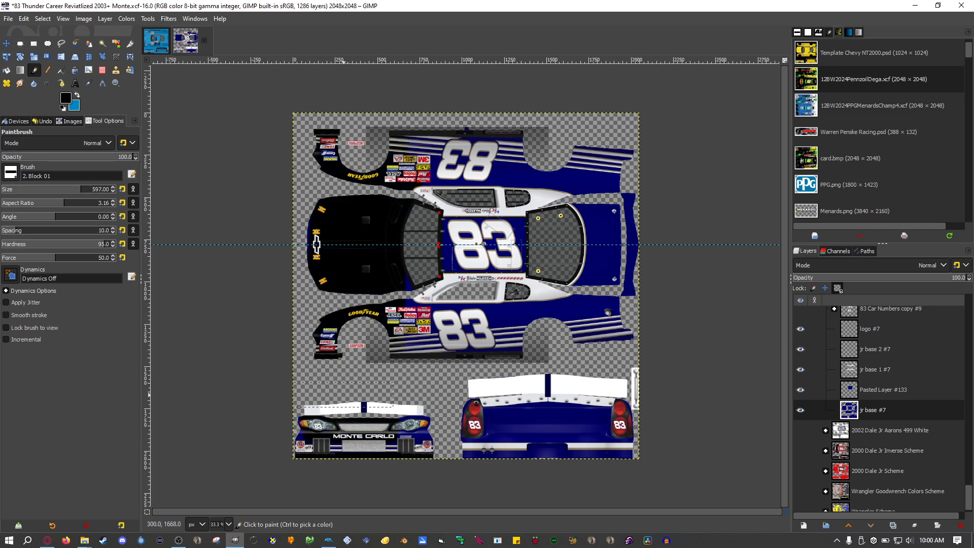
drag(342, 203, 456, 423)
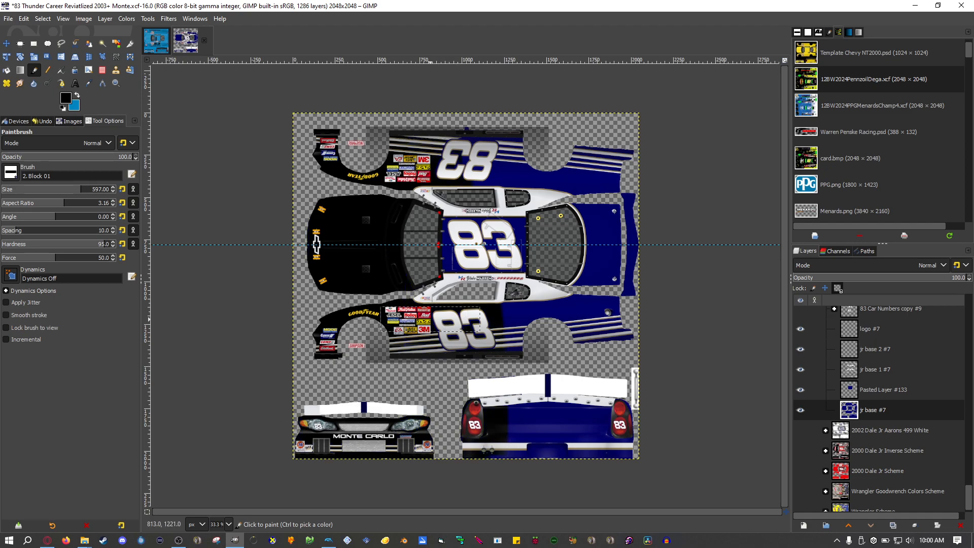
scroll(416, 367, up, 5)
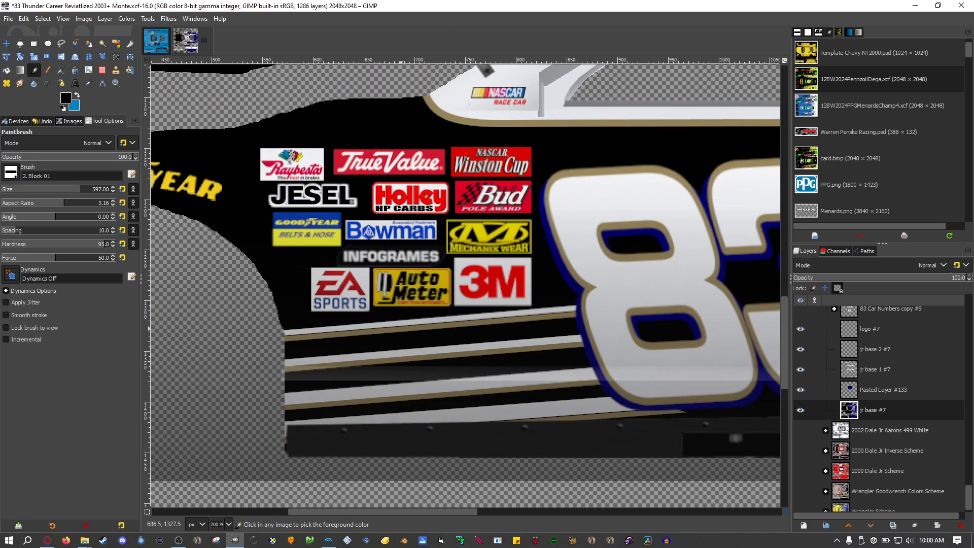
scroll(402, 370, down, 4)
scroll(437, 334, up, 4)
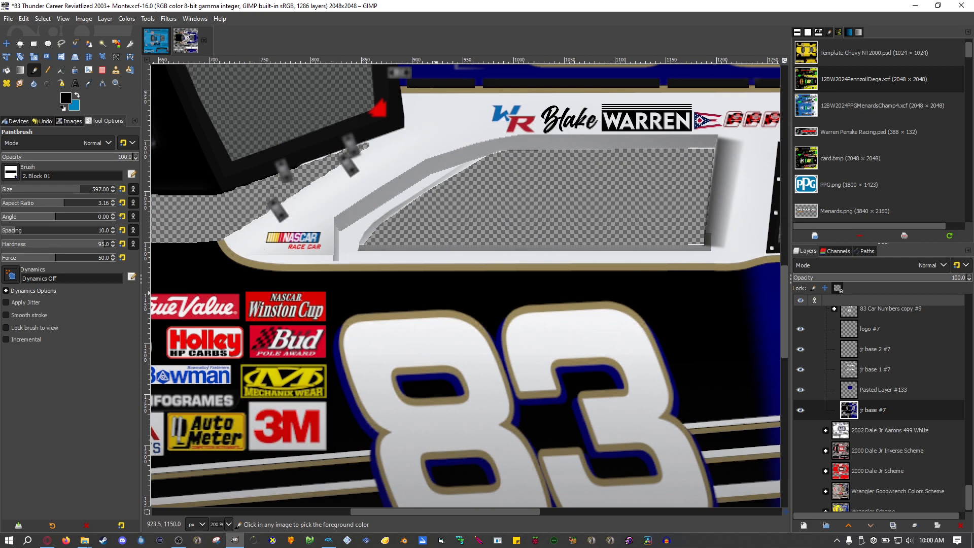
scroll(439, 293, down, 5)
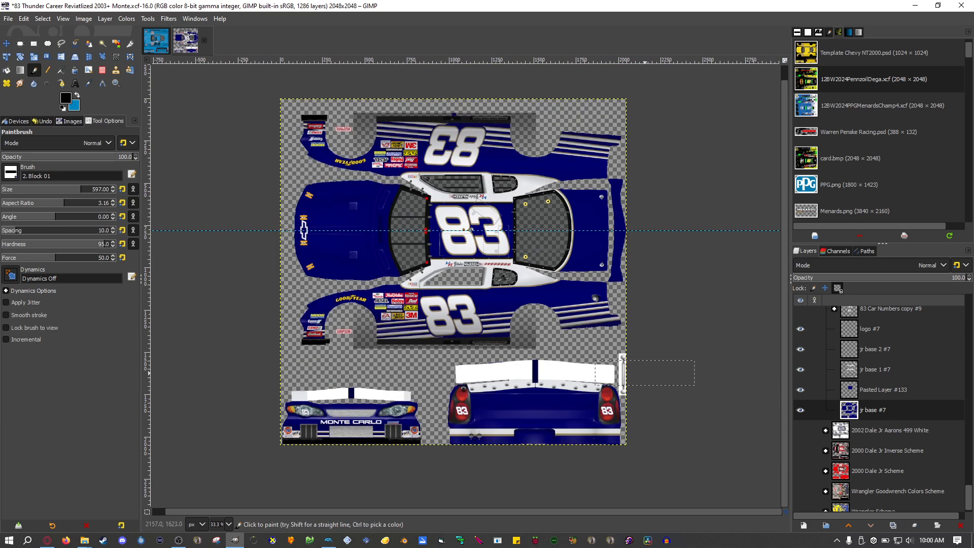
Select and collapse the 2002 Dale Jr Aarons 499 Blue layer group.
scroll(879, 408, up, 3)
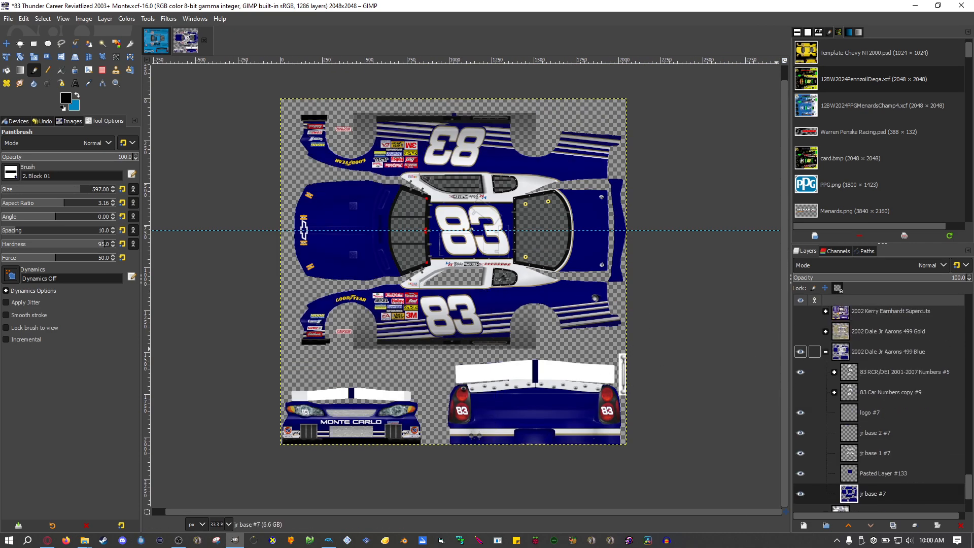
click(882, 352)
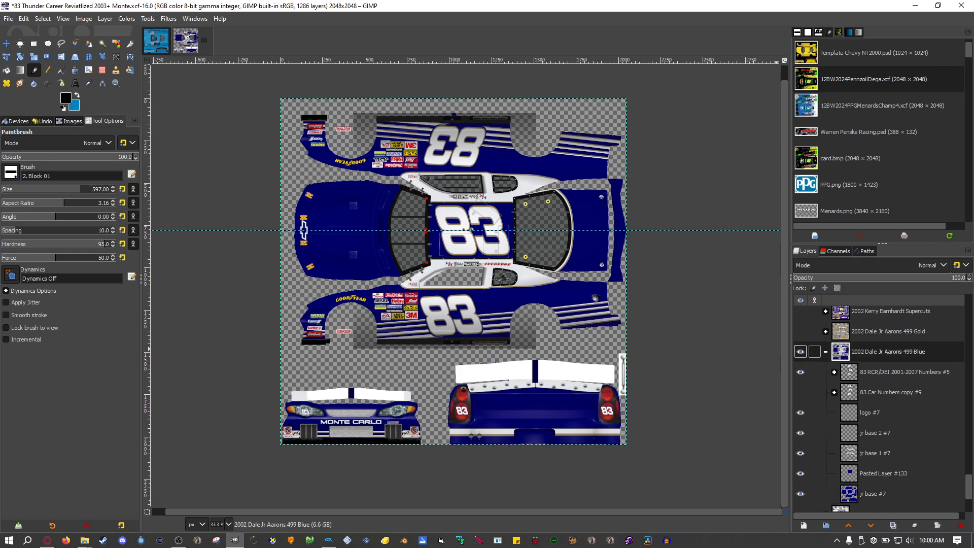
click(825, 352)
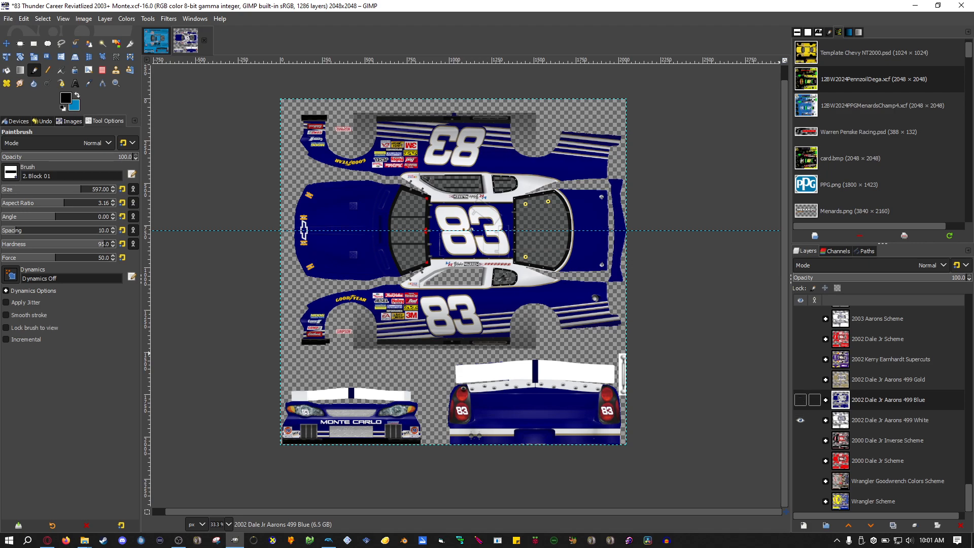
Toggle the Aarons 499 Blue and Gold layers, leaving only the 2002 Dale Jr Aarons 499 White scheme visible.
click(799, 400)
click(800, 400)
click(800, 379)
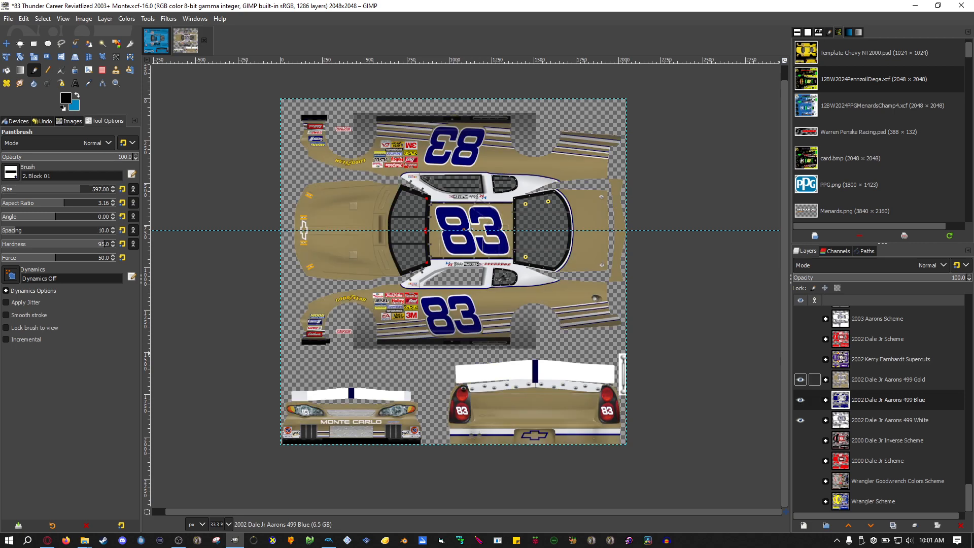
click(799, 380)
click(800, 399)
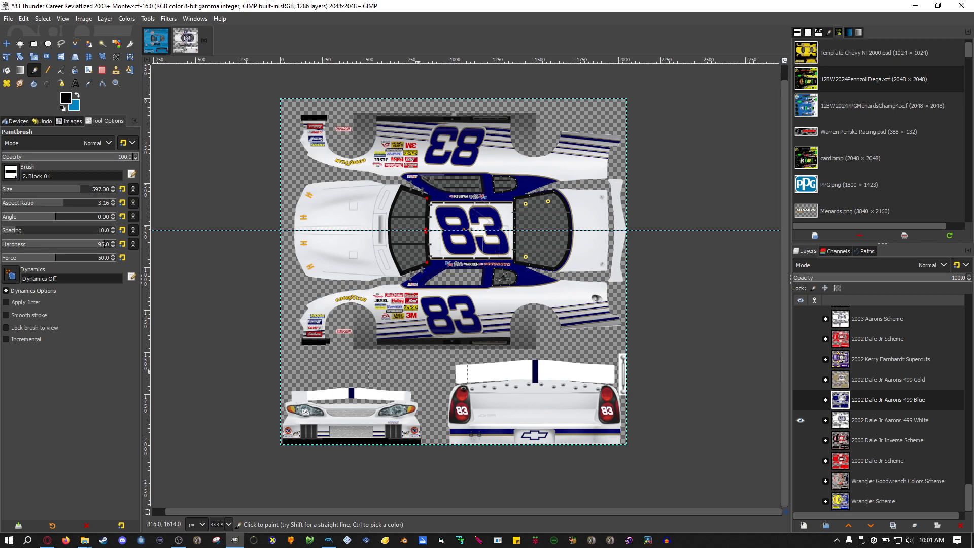
Switch to the other open image, the exported tex1 texture file.
right_click(415, 358)
key(Escape)
click(156, 41)
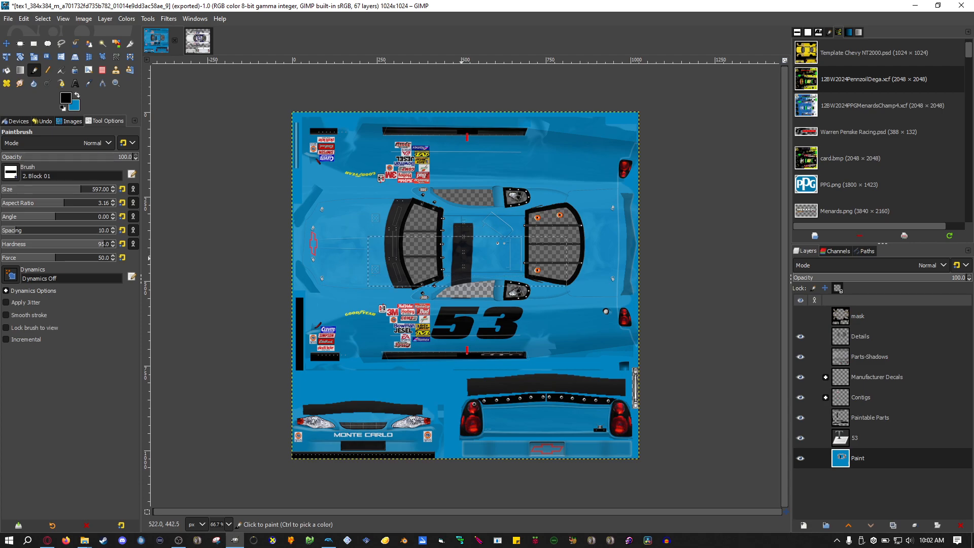
Switch to Dolphin, close the graphics configuration dialog, and launch Nascar Thunder 2003.
click(328, 540)
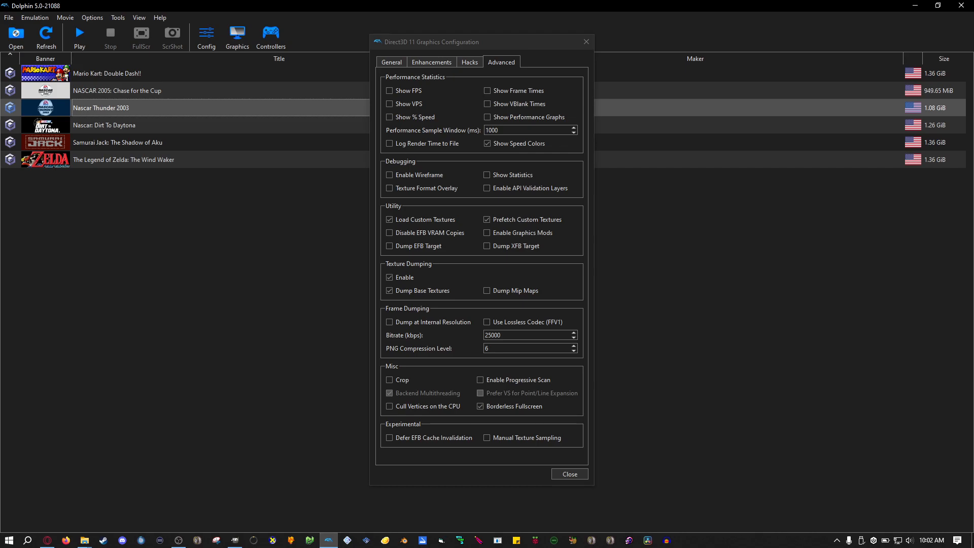
key(Escape)
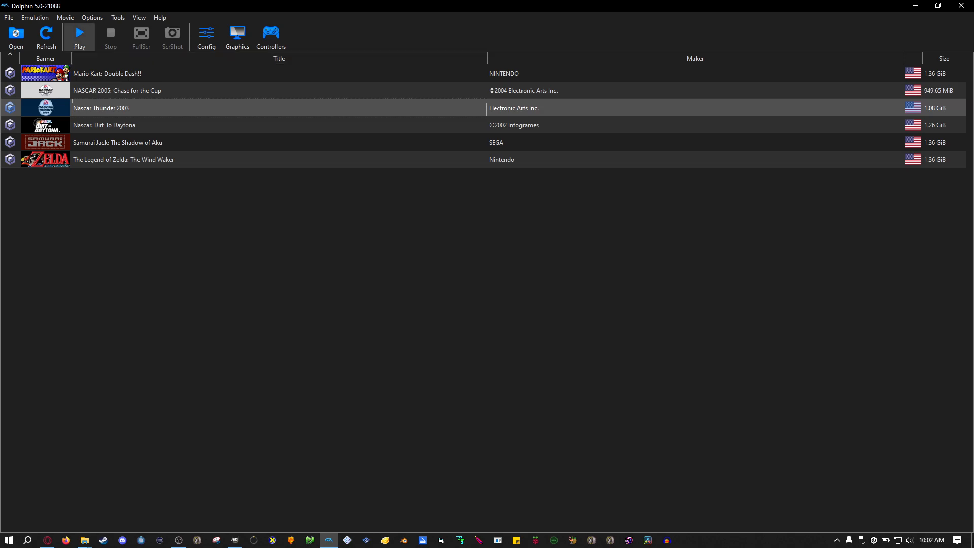
click(80, 37)
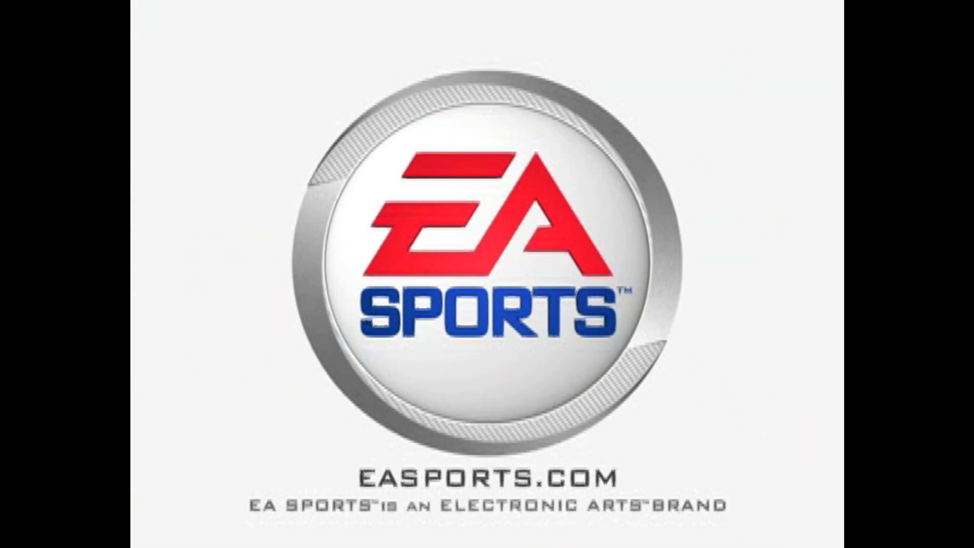
Skip the intro screens and navigate from the main menu to Driver Select.
key(Return)
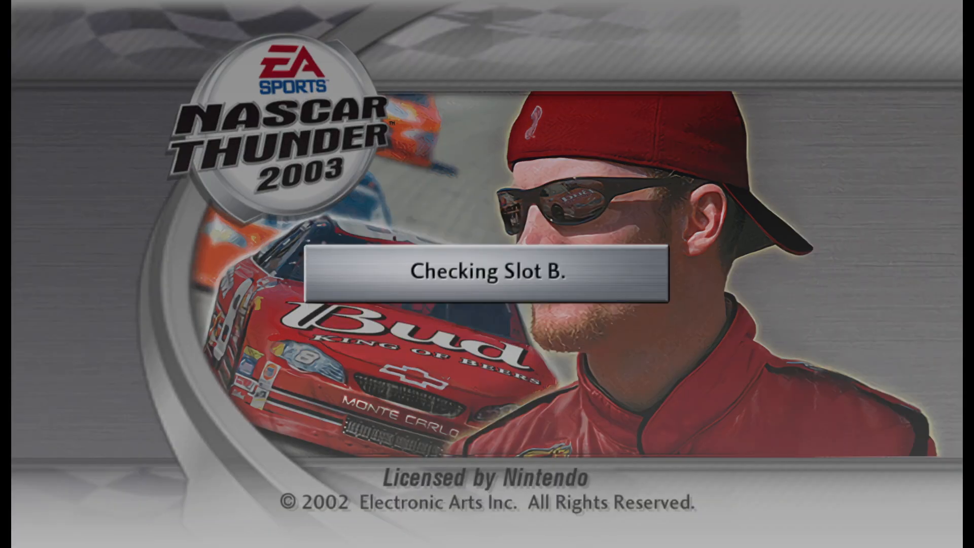
key(Return)
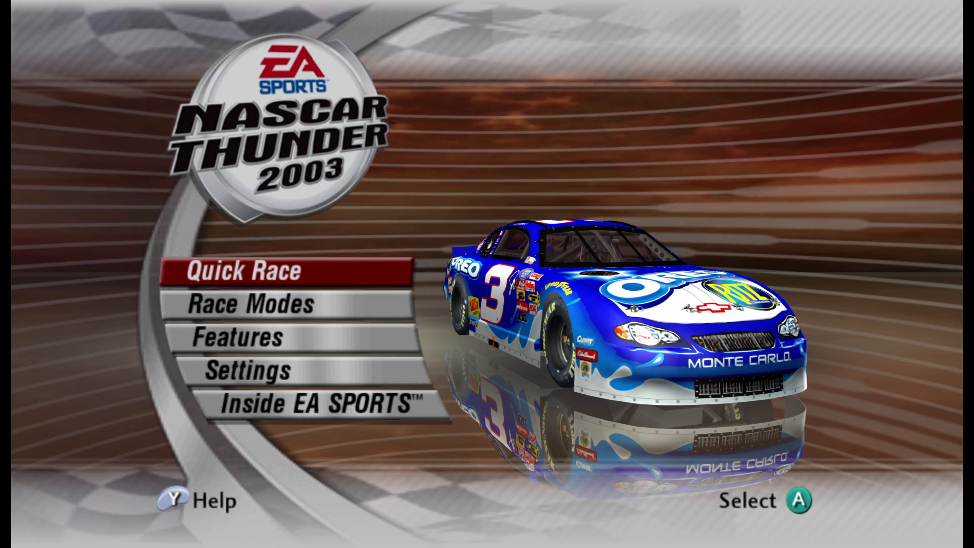
key(Return)
key(Return)
key(w)
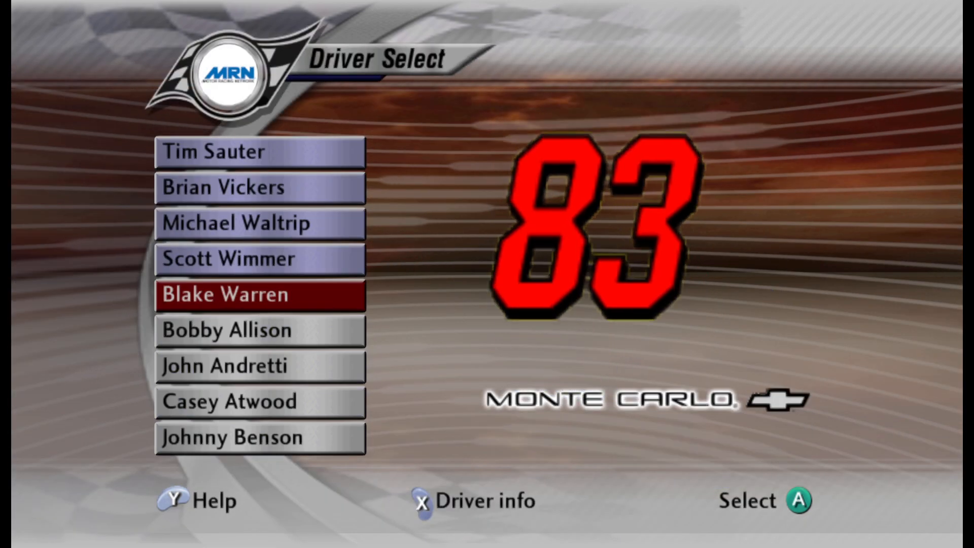
Rotate the #83 Monte Carlo preview on Driver Select to inspect its texture.
key(Up)
key(Down)
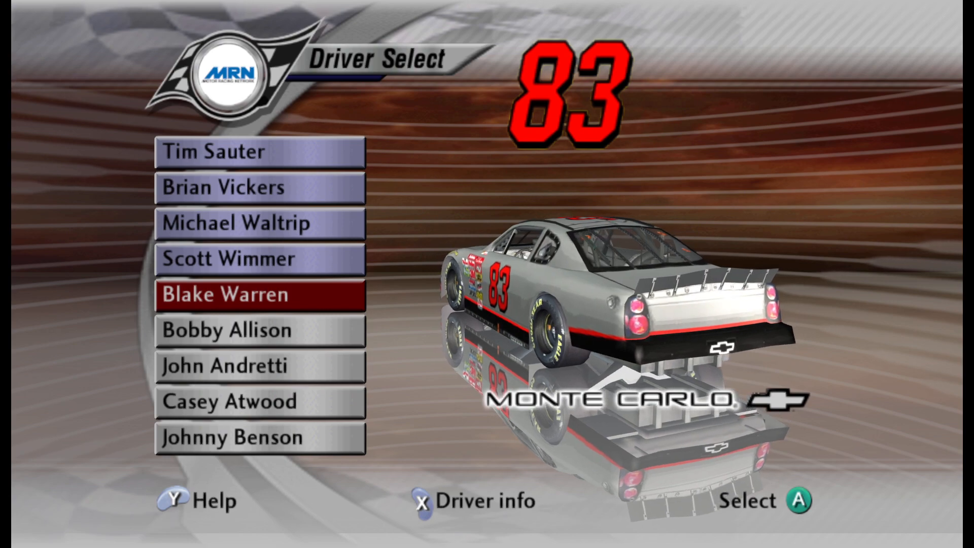
key(Down)
key(Up)
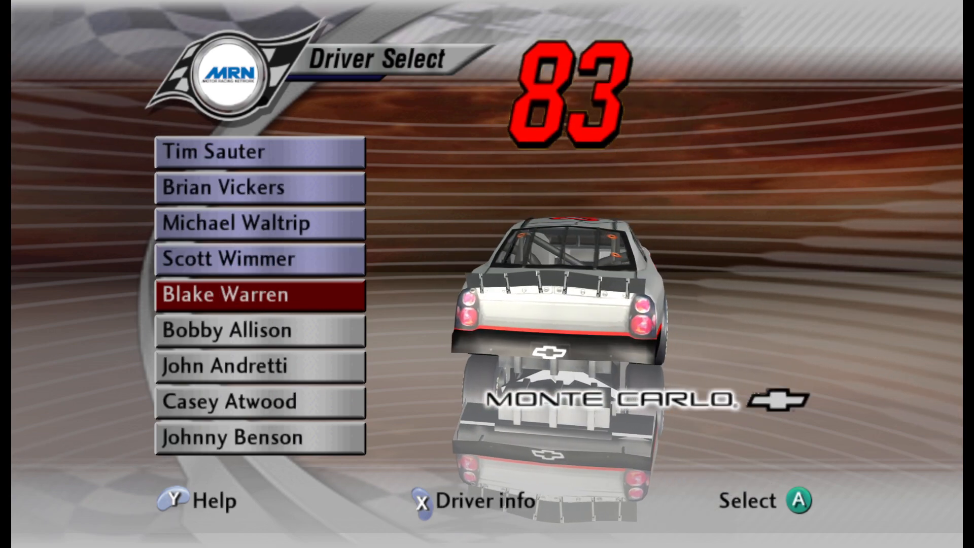